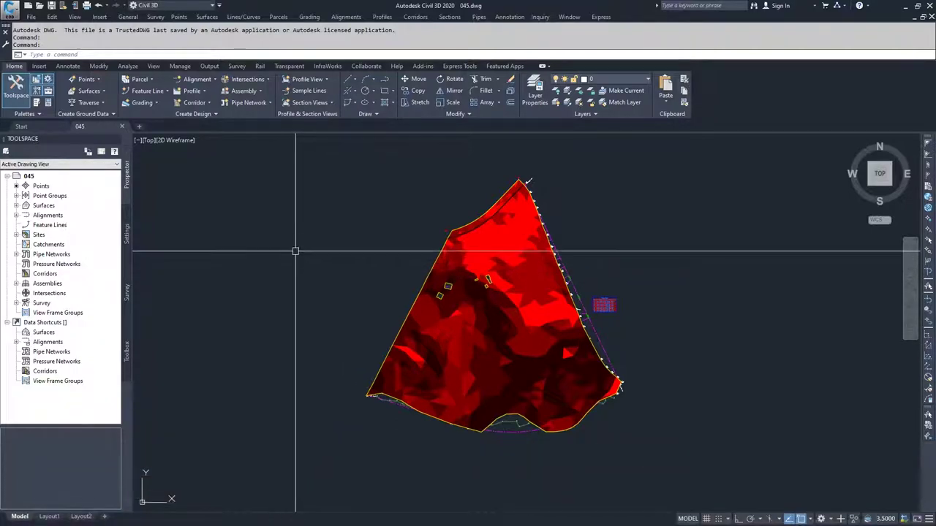
# Step: Set the EG surface's style to Contours 2' and 10' (Background) and apply it
pyautogui.click(16, 207)
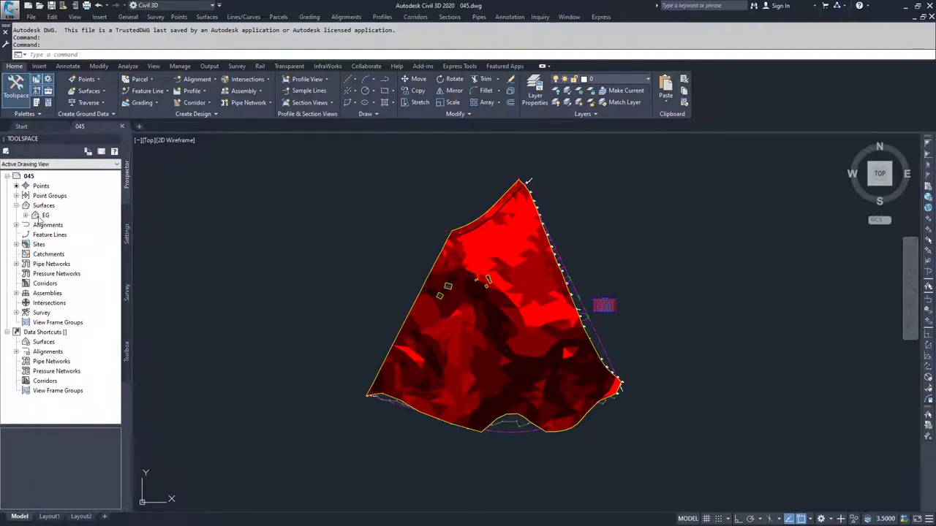
pyautogui.rightClick(38, 216)
pyautogui.click(91, 226)
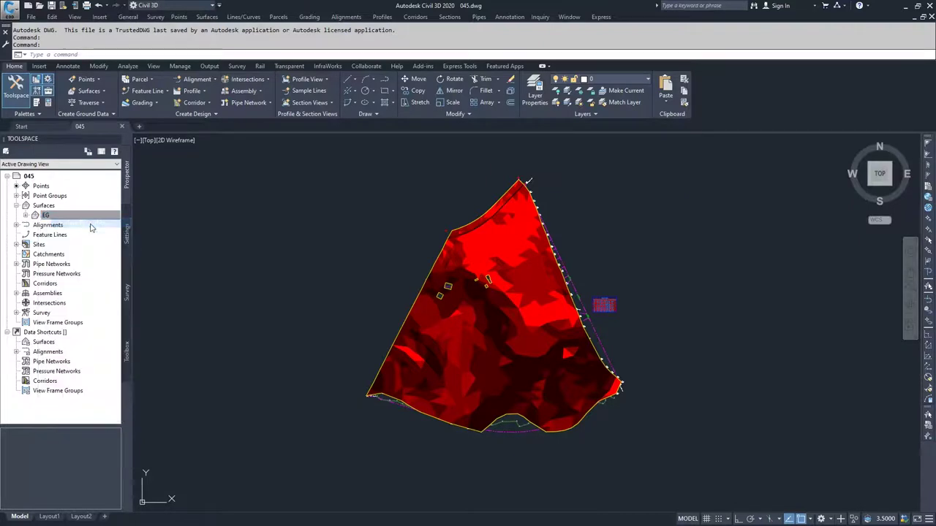
pyautogui.click(636, 239)
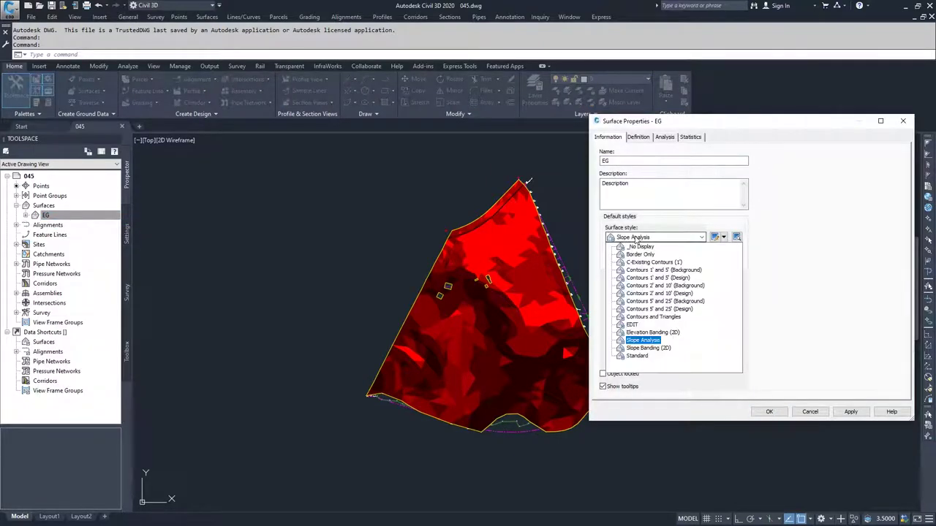
pyautogui.click(692, 285)
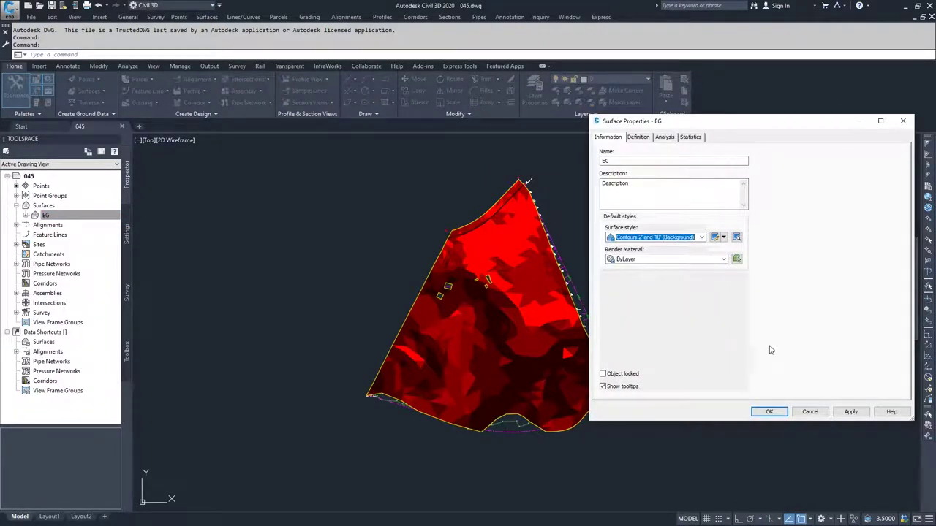
pyautogui.click(851, 412)
pyautogui.click(769, 411)
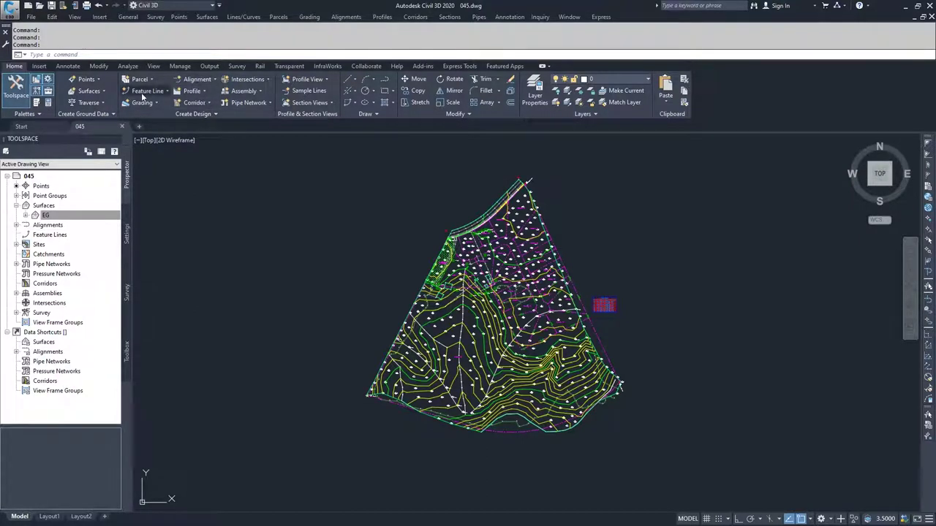
# Step: Begin creating a feature line, enabling its name with the Feature <[Next Counter(CP)]> template numbered from 1 in increments of 1
pyautogui.click(165, 92)
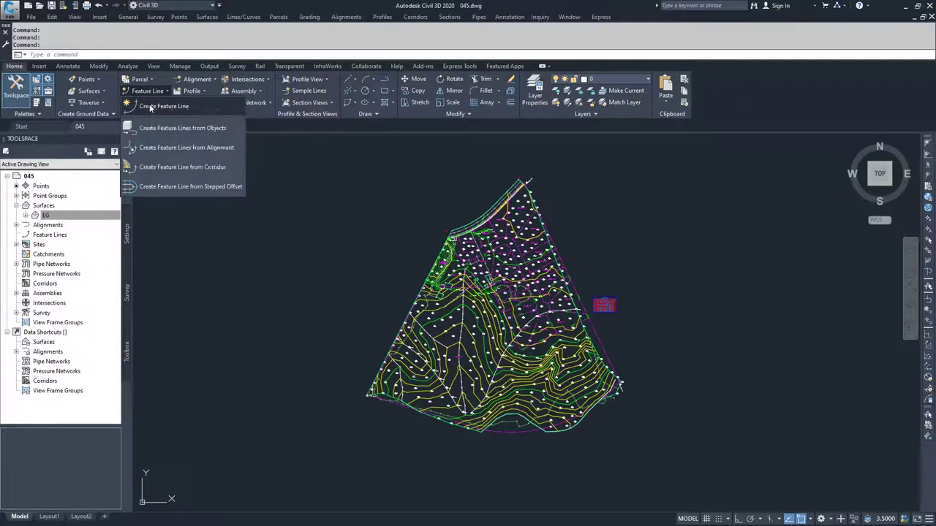
pyautogui.click(149, 106)
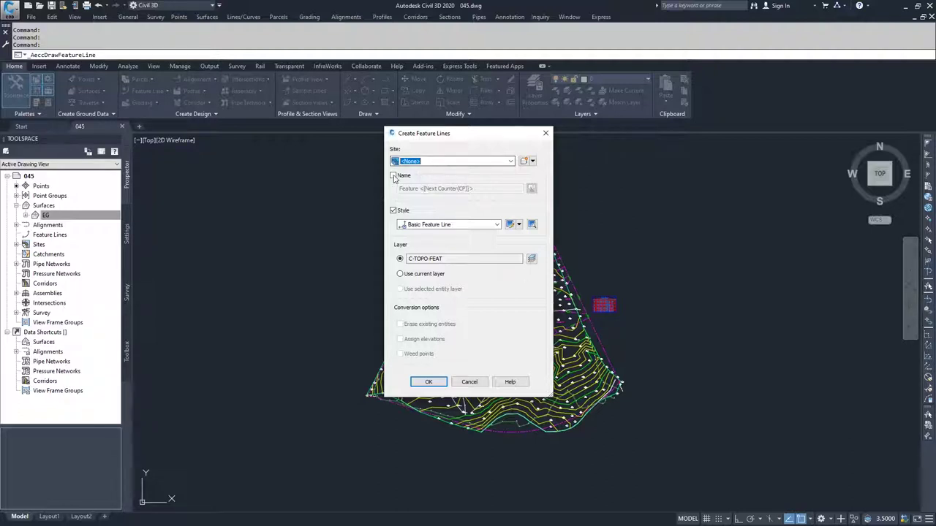
pyautogui.click(393, 177)
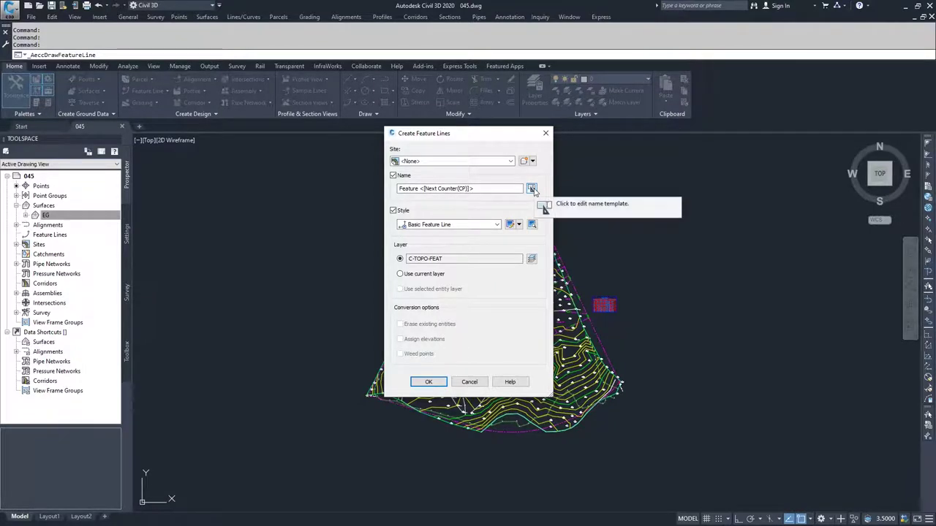
pyautogui.click(532, 189)
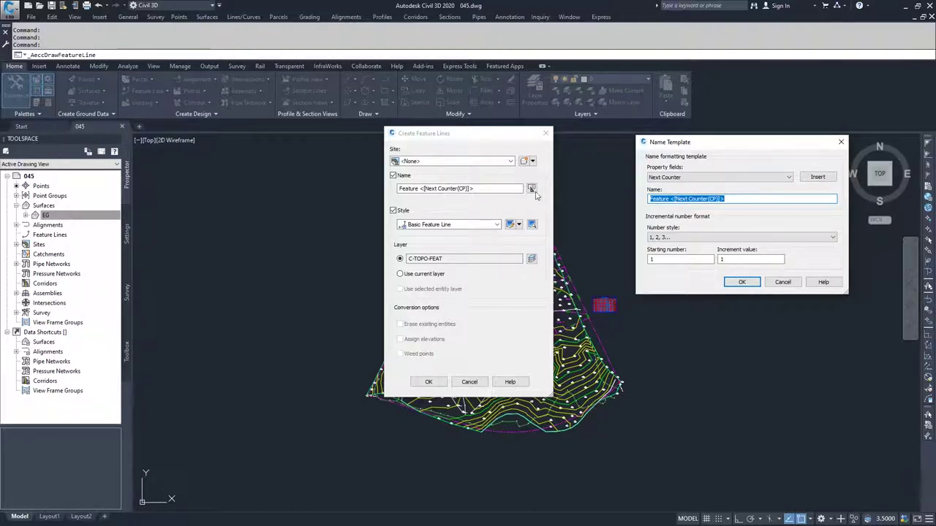
pyautogui.click(741, 282)
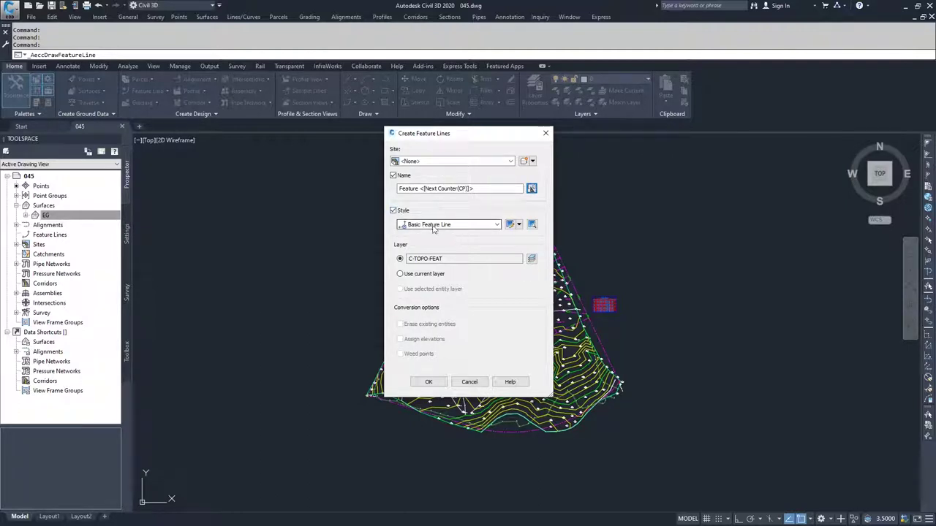
# Step: Keep the Basic Feature Line style after reviewing its definition, and accept the settings with no site and layer C-TOPO-FEAT
pyautogui.click(497, 226)
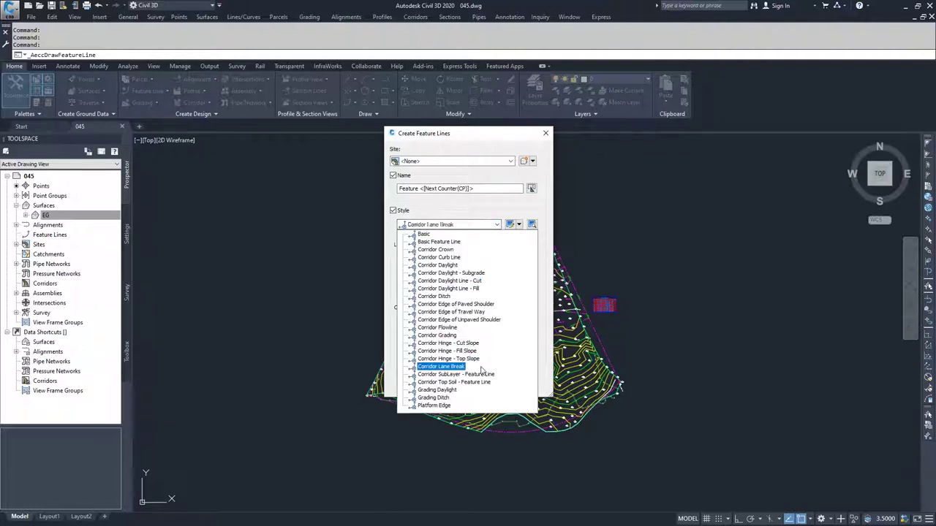
pyautogui.click(477, 227)
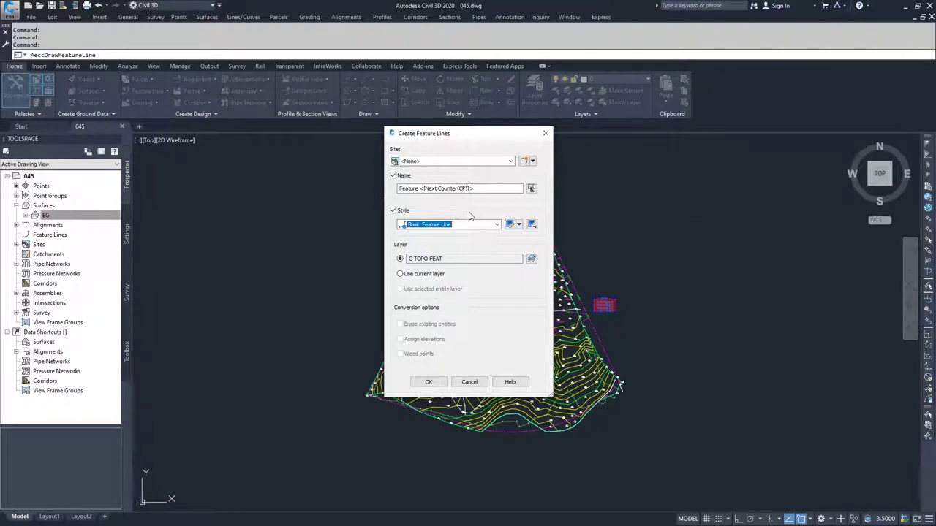
pyautogui.click(511, 225)
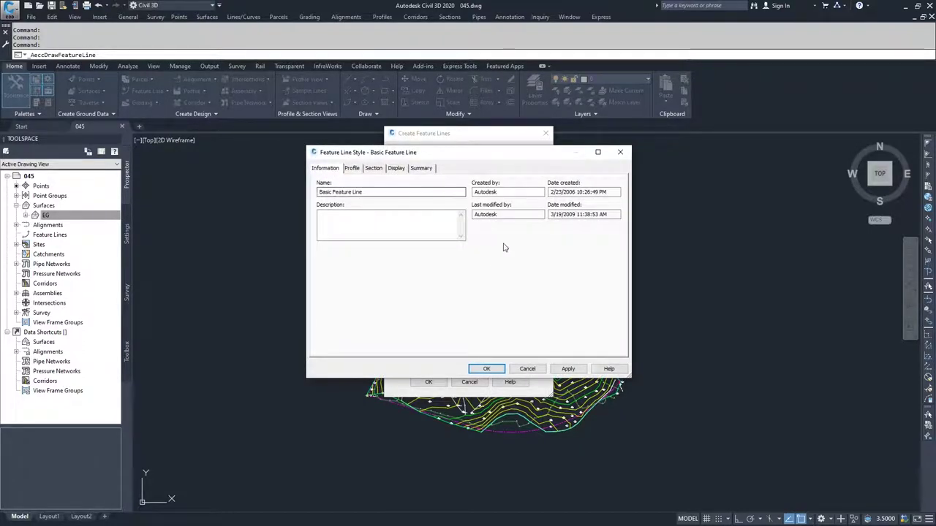
pyautogui.click(531, 368)
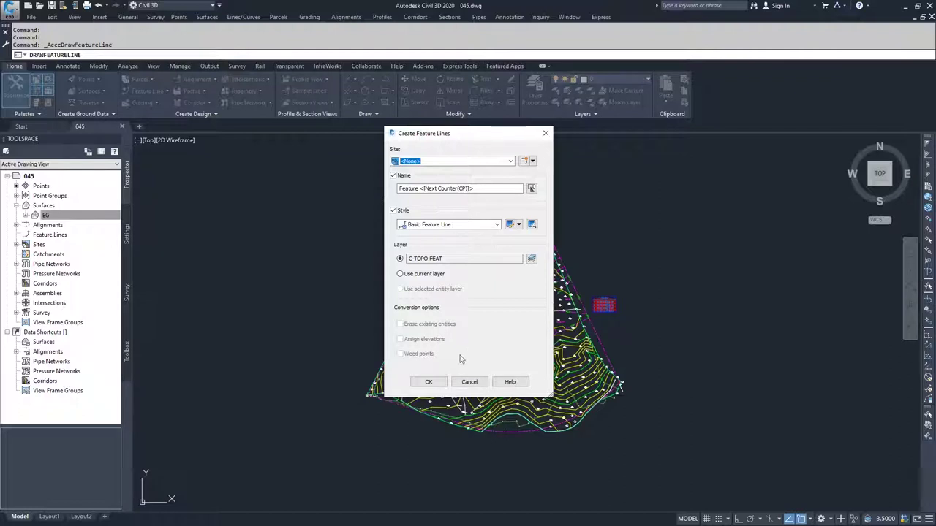
pyautogui.click(429, 381)
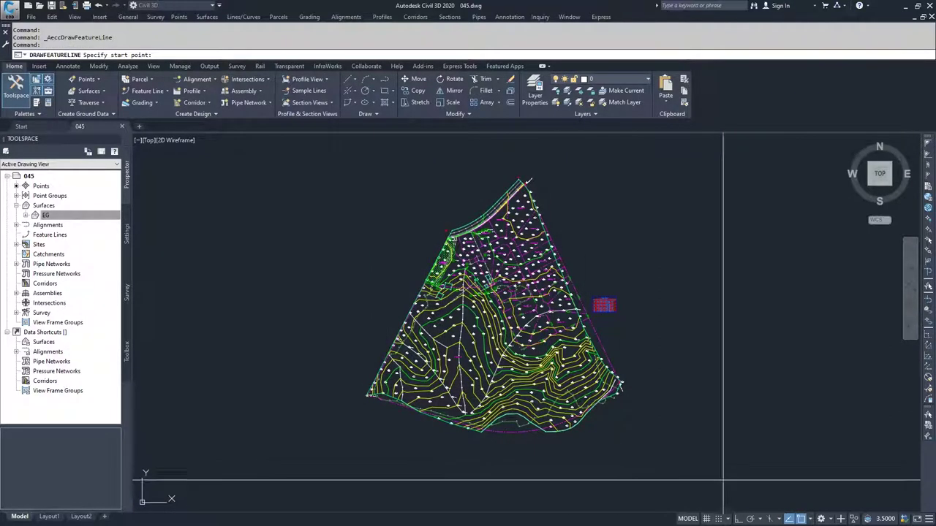
# Step: Start the feature line at top-of-bank point 369 and accept the elevation picked up from that point
pyautogui.click(810, 518)
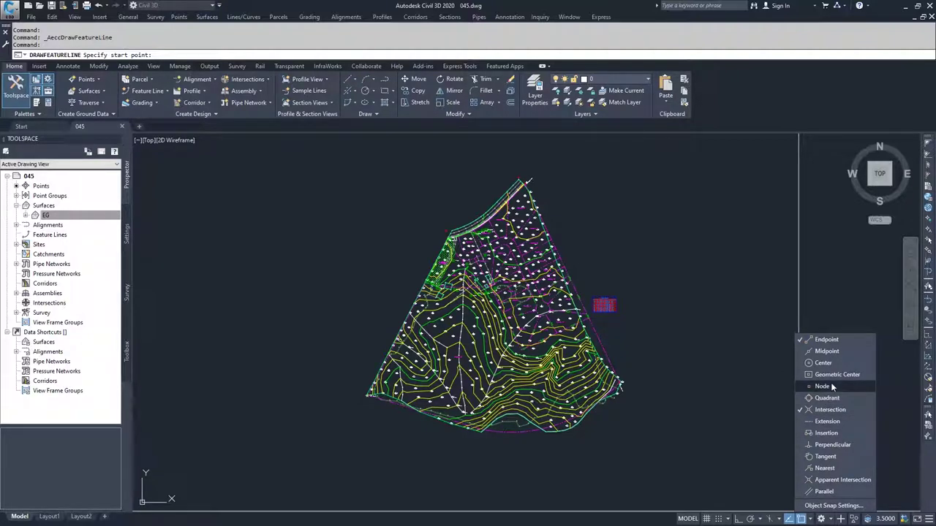
pyautogui.click(731, 277)
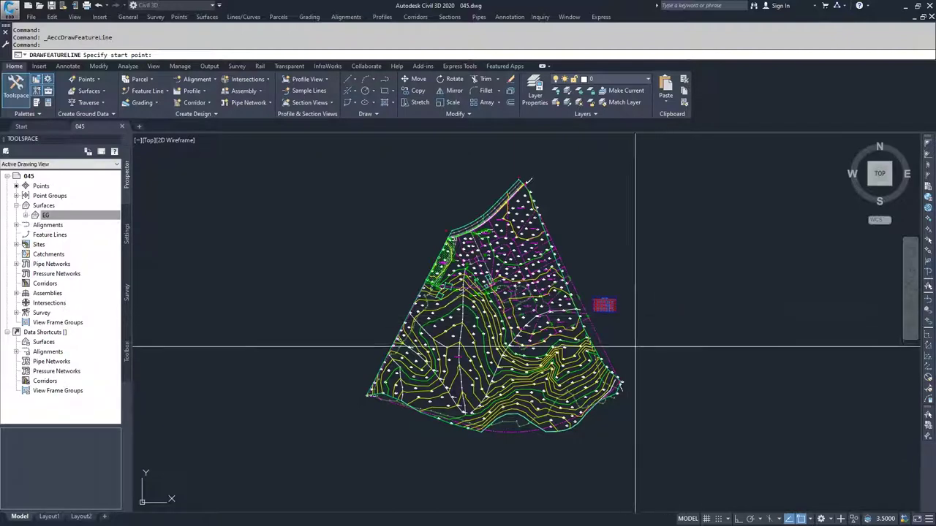
pyautogui.scroll(6, 520, 348)
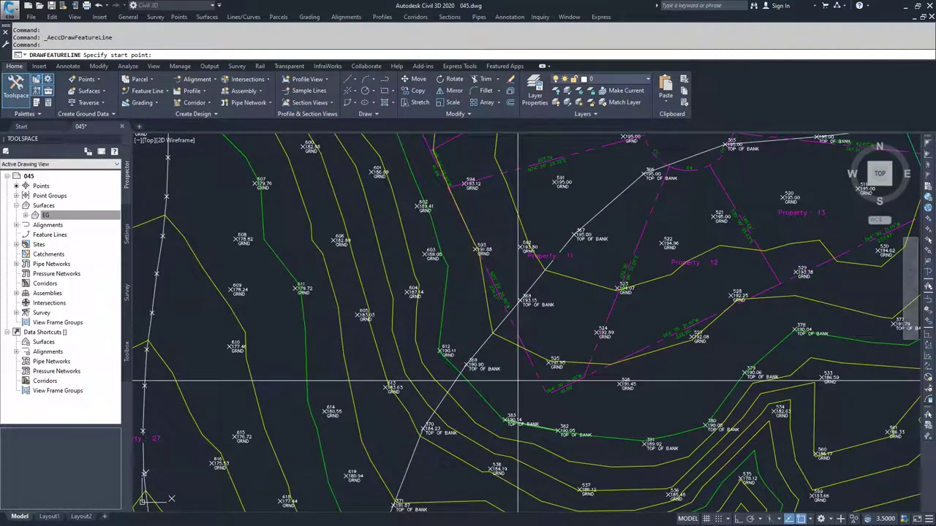
pyautogui.scroll(2, 519, 381)
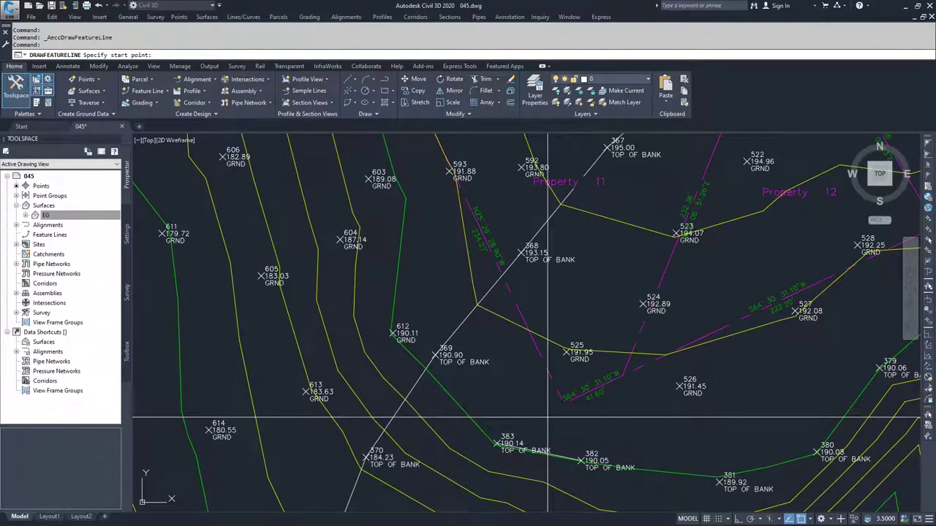
pyautogui.scroll(4, 435, 364)
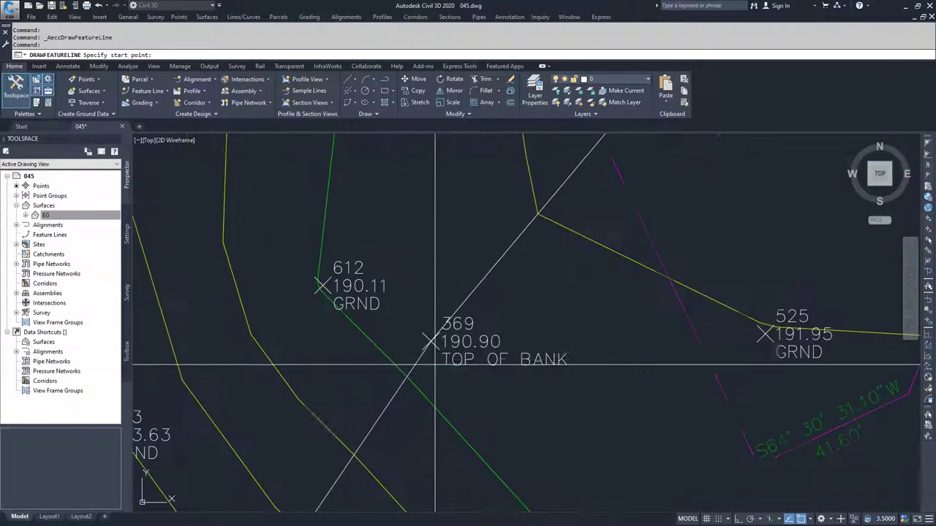
pyautogui.scroll(2, 435, 364)
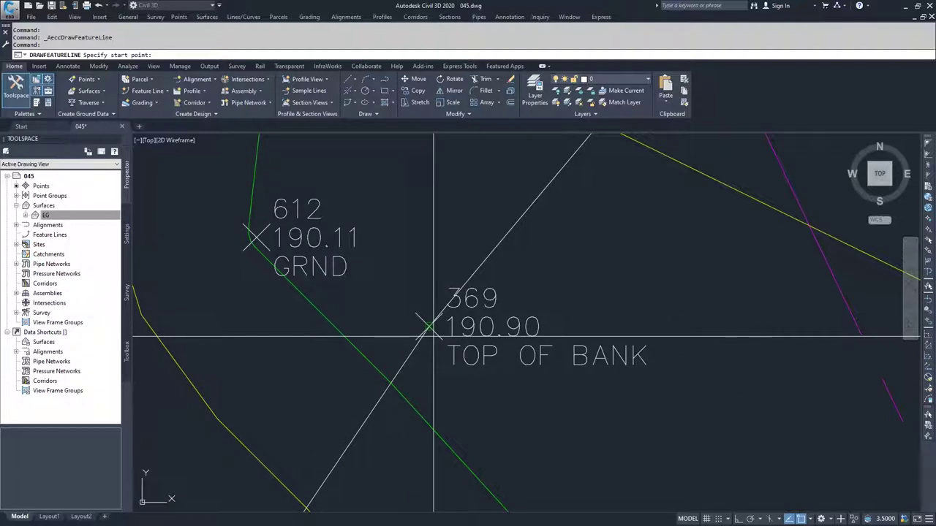
pyautogui.click(434, 337)
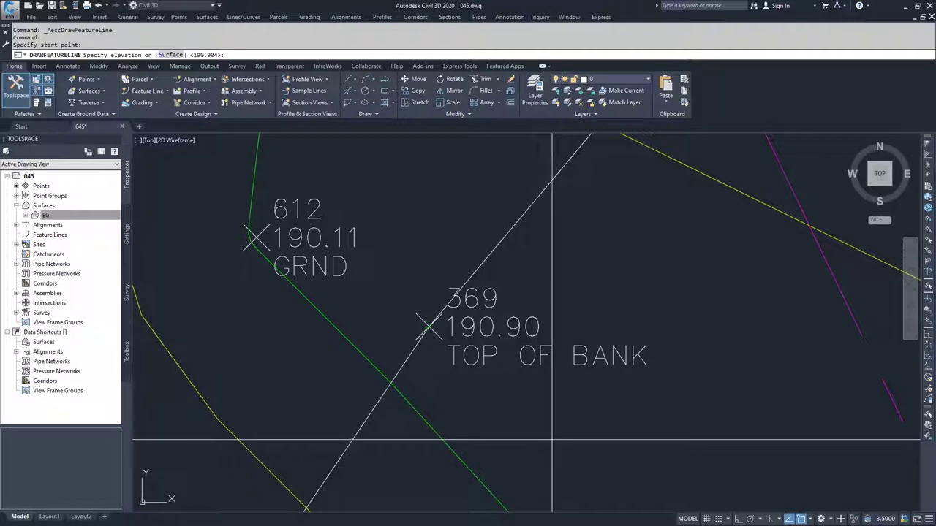
pyautogui.scroll(2, 551, 441)
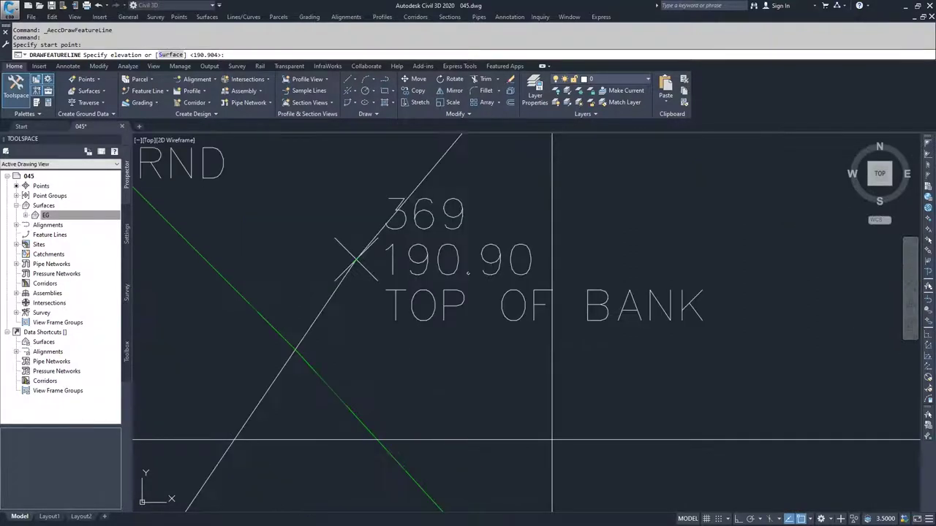
pyautogui.scroll(-1, 551, 440)
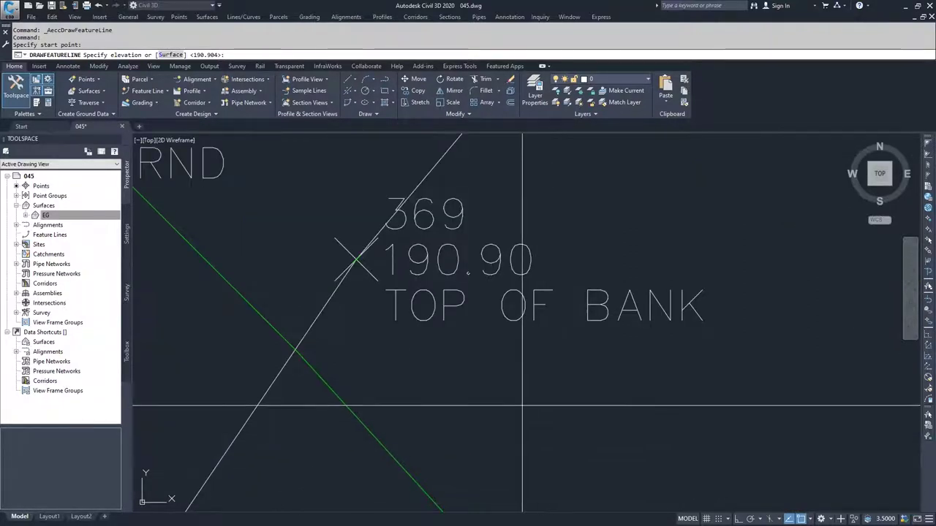
pyautogui.scroll(-1, 556, 412)
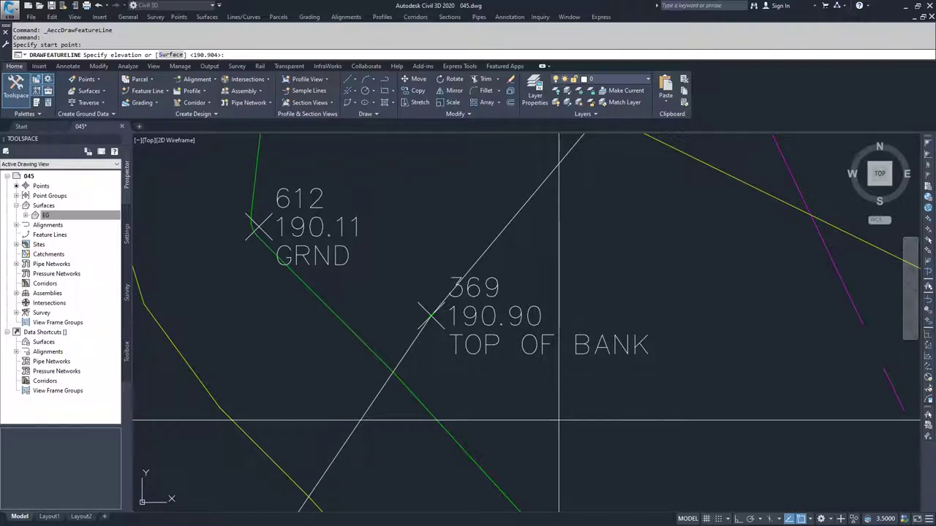
pyautogui.press('Return')
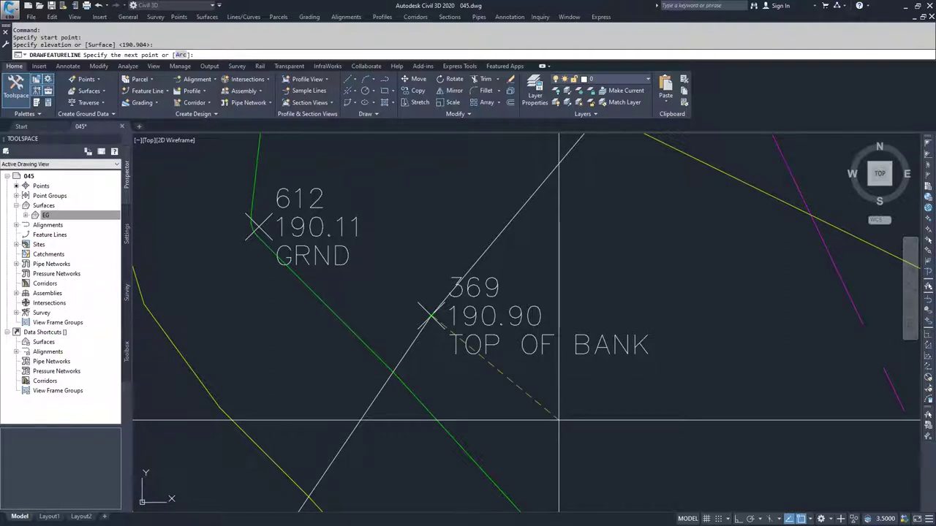
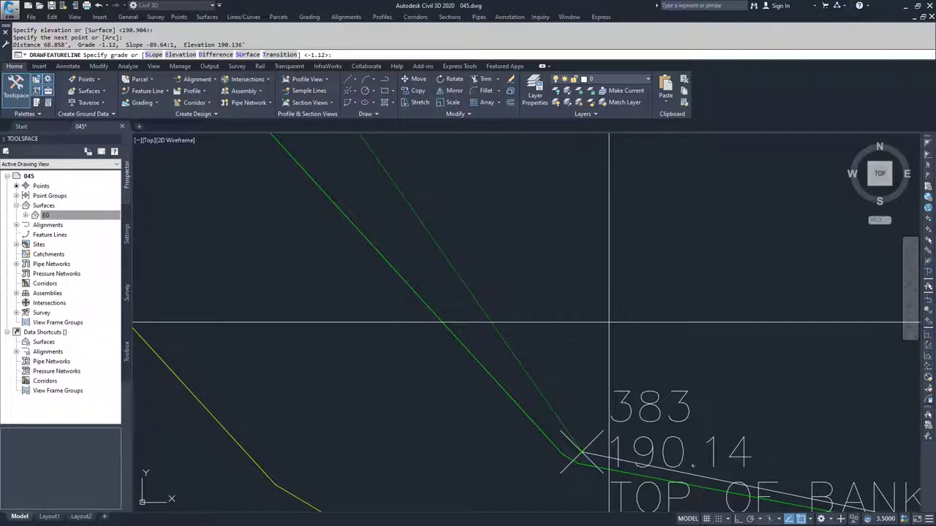
# Step: Extend the feature line through top-of-bank points 383 and 382, accepting the default grade at each
pyautogui.press('Return')
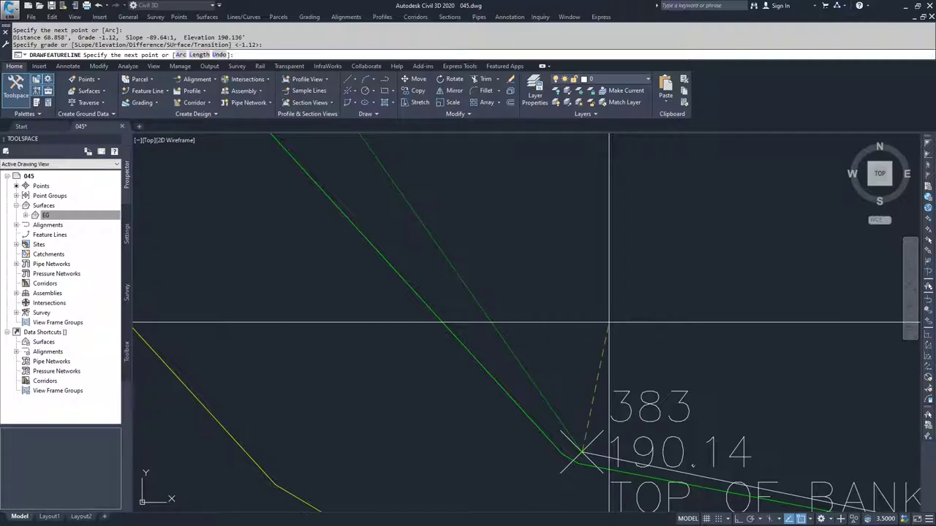
pyautogui.scroll(-2, 606, 317)
pyautogui.moveTo(742, 334)
pyautogui.mouseDown(button='middle')
pyautogui.moveTo(428, 326)
pyautogui.moveTo(333, 292)
pyautogui.mouseUp(button='middle')
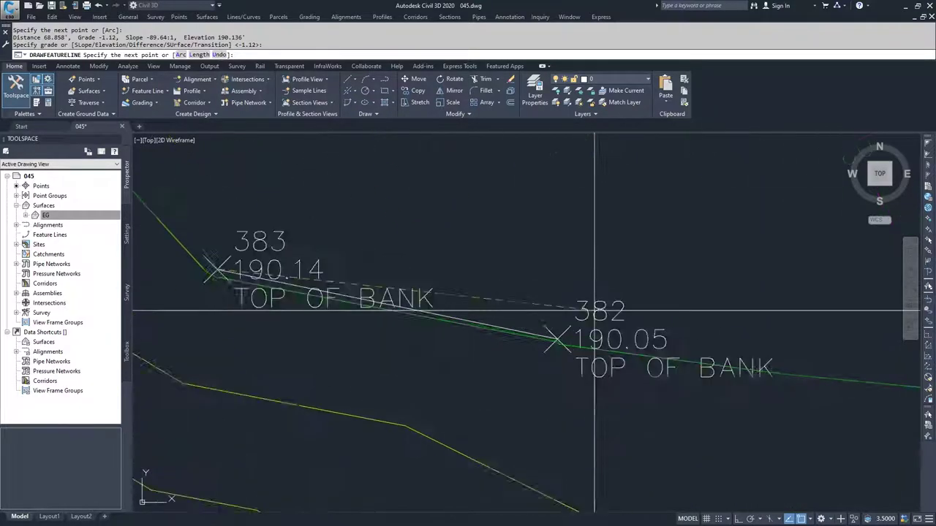
pyautogui.scroll(2, 594, 311)
pyautogui.click(541, 344)
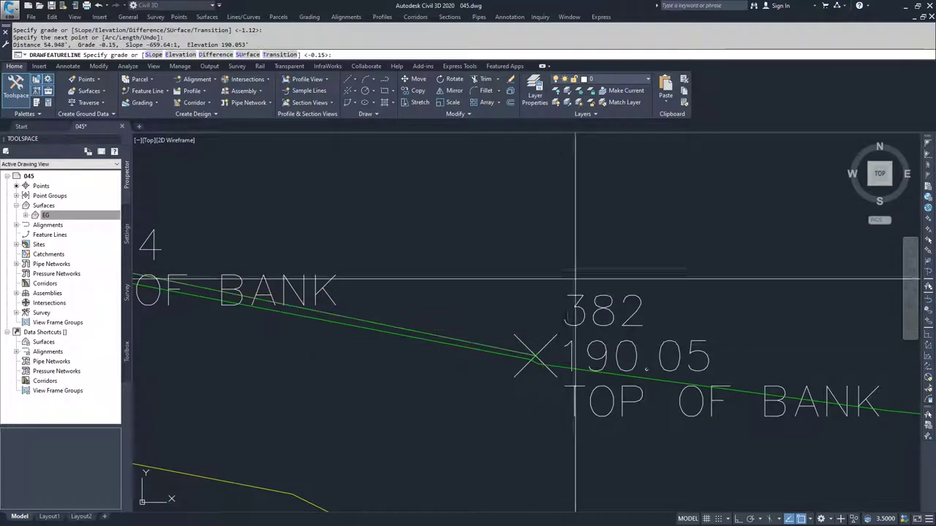
pyautogui.press('Return')
# Step: Continue the feature line to top-of-bank points 381 and 380, accepting the default grade at each
pyautogui.moveTo(589, 241)
pyautogui.mouseDown(button='middle')
pyautogui.moveTo(320, 175)
pyautogui.moveTo(206, 195)
pyautogui.mouseUp(button='middle')
pyautogui.scroll(-1, 699, 268)
pyautogui.scroll(-2, 697, 273)
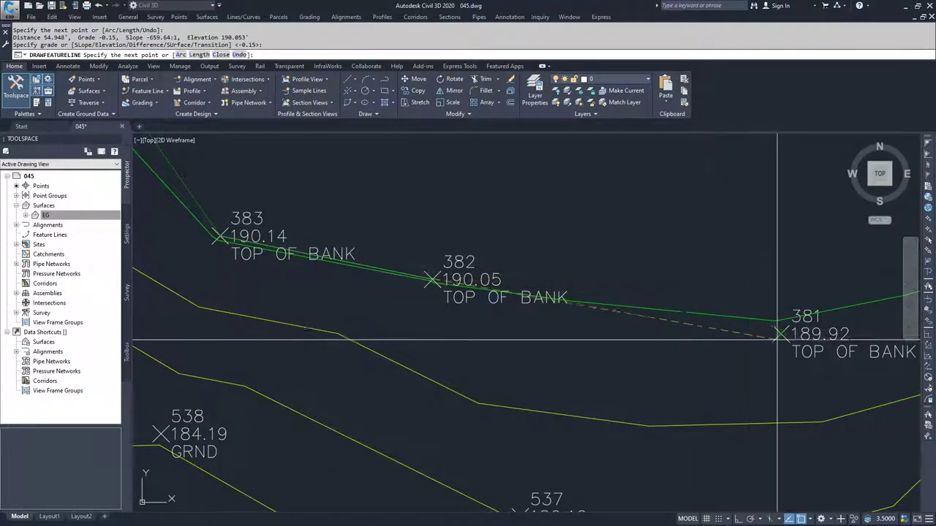
pyautogui.click(780, 334)
pyautogui.press('Return')
pyautogui.moveTo(792, 248); pyautogui.dragTo(388, 227, button='middle')
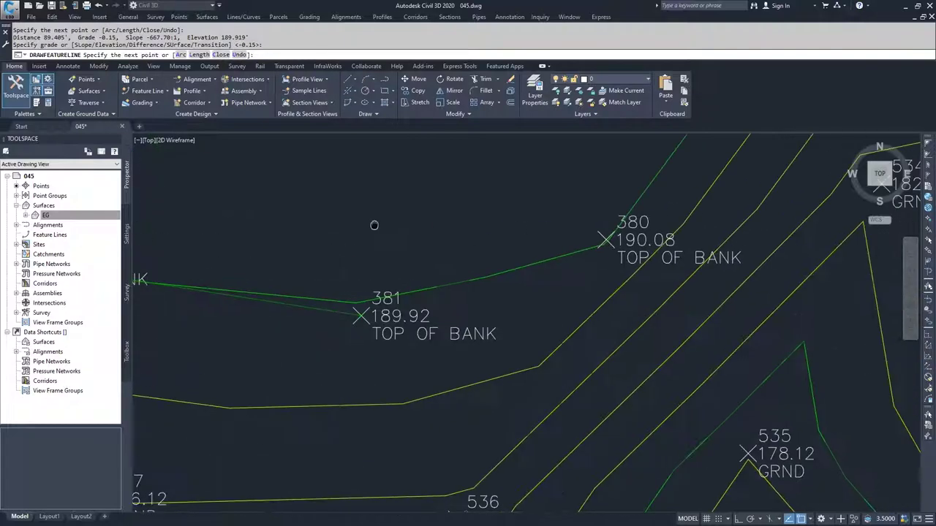
pyautogui.click(602, 240)
pyautogui.press('Return')
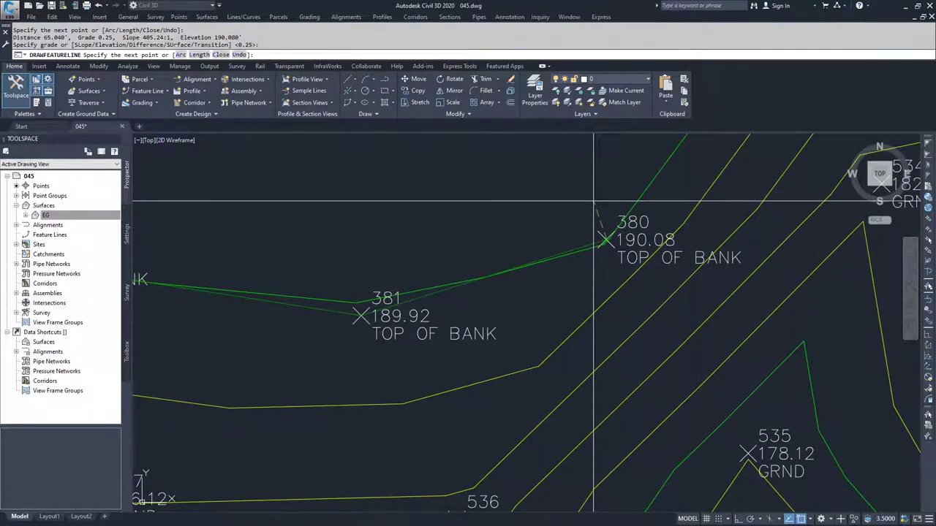
# Step: Continue the feature line to top-of-bank points 379 and 378, accepting the default grade at each
pyautogui.moveTo(548, 147); pyautogui.dragTo(560, 209, button='middle')
pyautogui.scroll(-2, 560, 209)
pyautogui.scroll(3, 543, 243)
pyautogui.click(534, 264)
pyautogui.press('Return')
pyautogui.moveTo(534, 265); pyautogui.dragTo(424, 334, button='middle')
pyautogui.scroll(-5, 477, 296)
pyautogui.scroll(4, 478, 296)
pyautogui.click(483, 300)
pyautogui.press('Return')
# Step: Extend the feature line through top-of-bank points 377 and 376, accepting the default grade at each, and finish it there
pyautogui.scroll(-2, 490, 296)
pyautogui.moveTo(491, 296); pyautogui.dragTo(251, 264, button='middle')
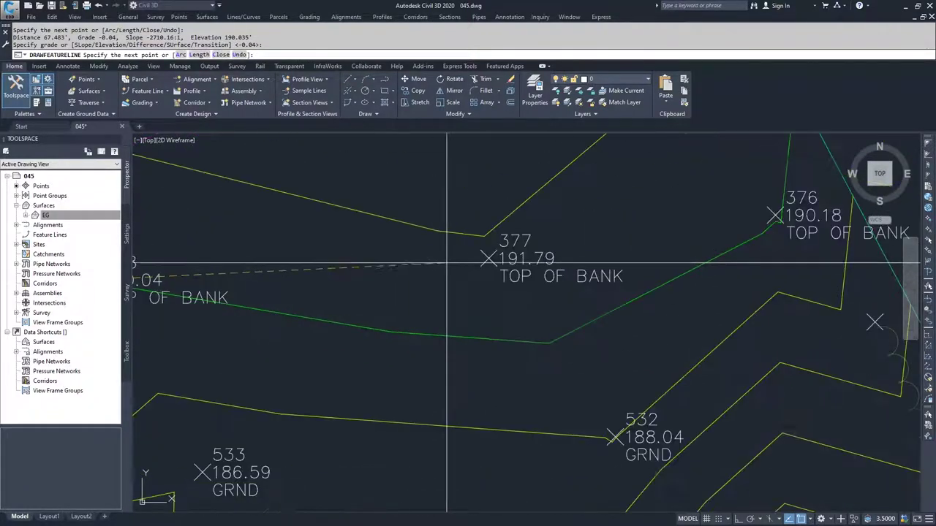
pyautogui.click(488, 258)
pyautogui.moveTo(549, 271); pyautogui.dragTo(518, 310, button='middle')
pyautogui.press('Return')
pyautogui.click(512, 307)
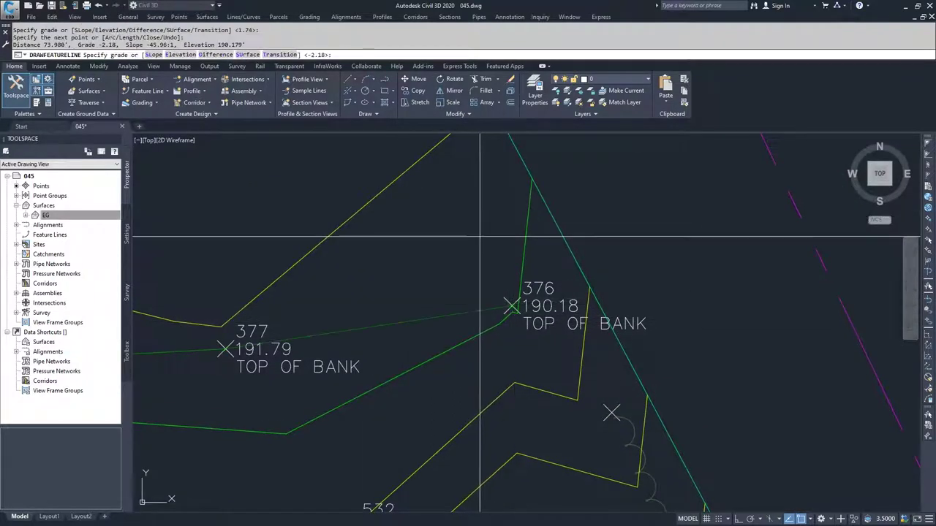
pyautogui.press('Return')
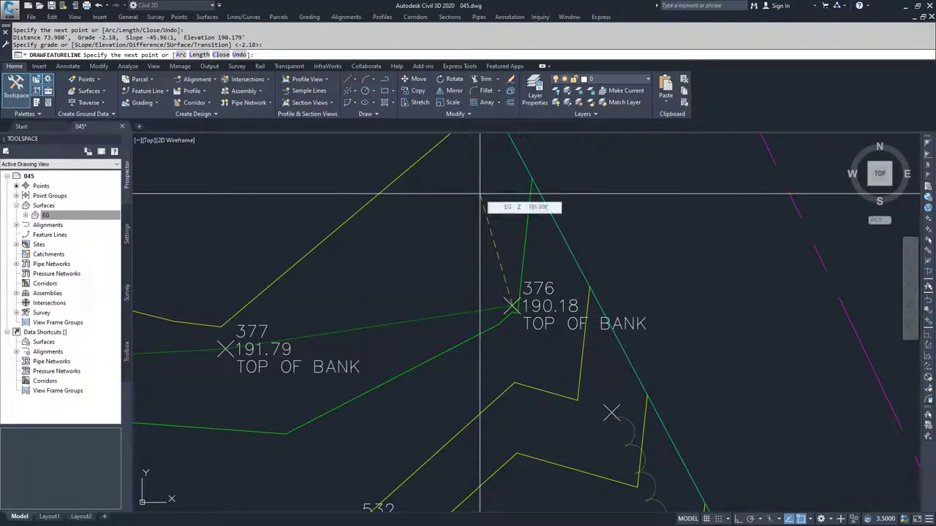
pyautogui.press('Return')
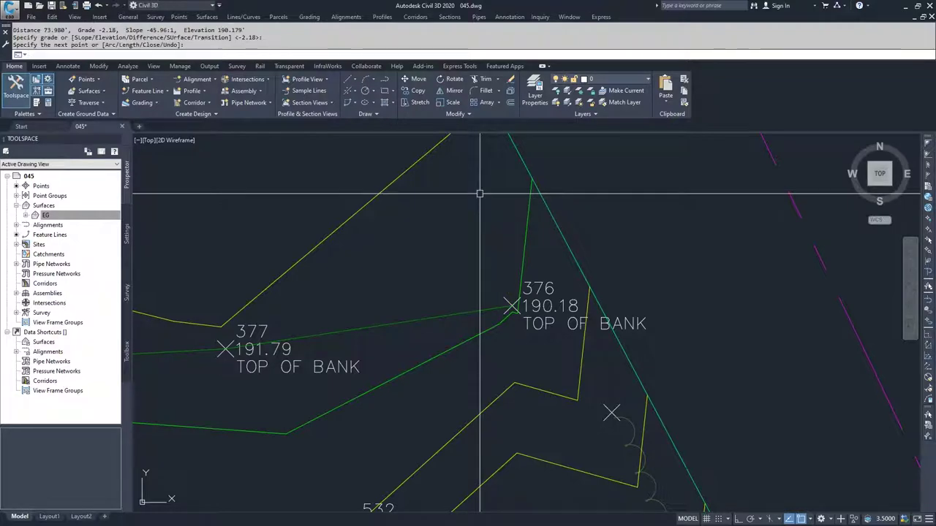
# Step: Select the finished top-of-bank feature line and check its course from point 369 to point 376
pyautogui.click(451, 315)
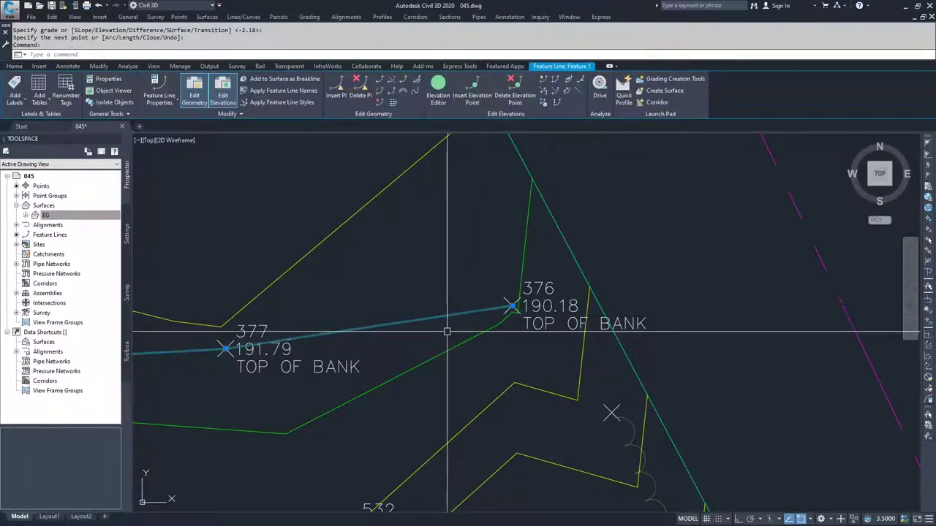
pyautogui.scroll(-7, 426, 335)
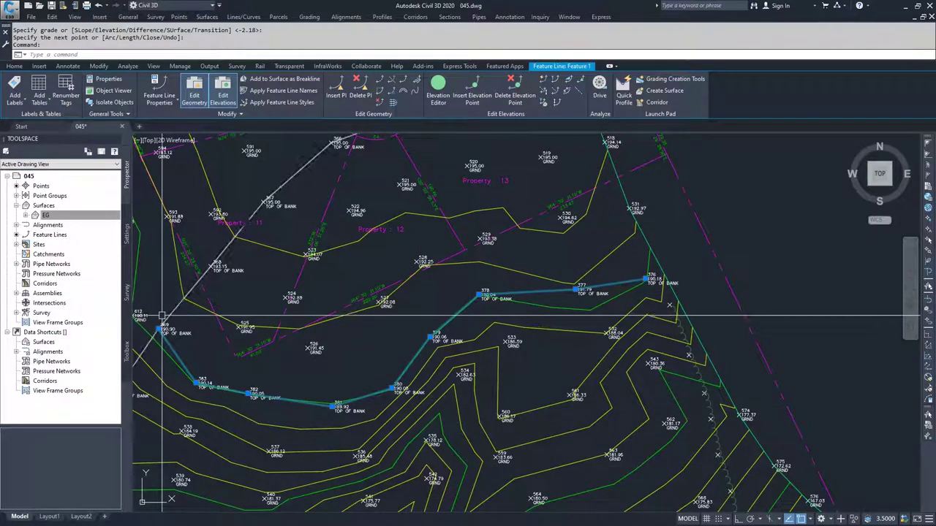
pyautogui.press('Escape')
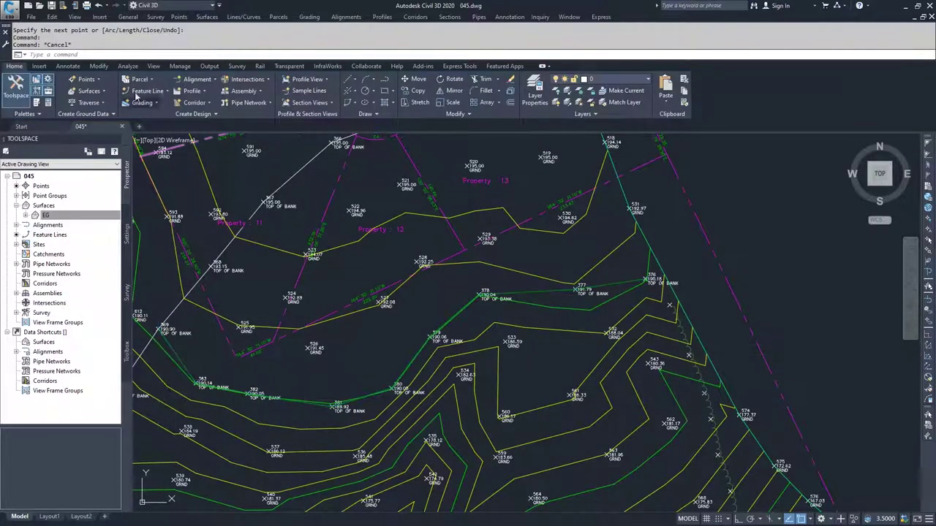
pyautogui.click(154, 92)
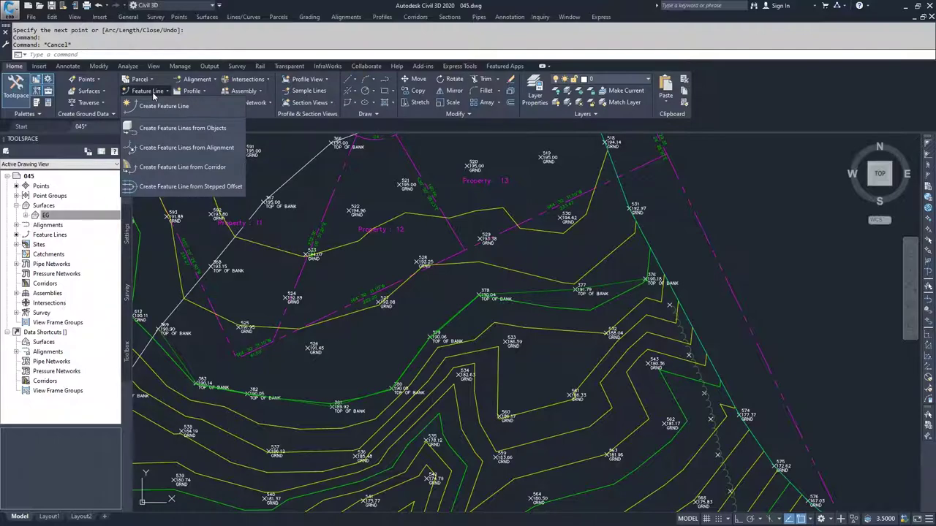
# Step: Draw a straight polyline from the western boundary end of Property 2's rear lot line to the rear lot corner between Properties 3 and 7
pyautogui.scroll(-8, 572, 365)
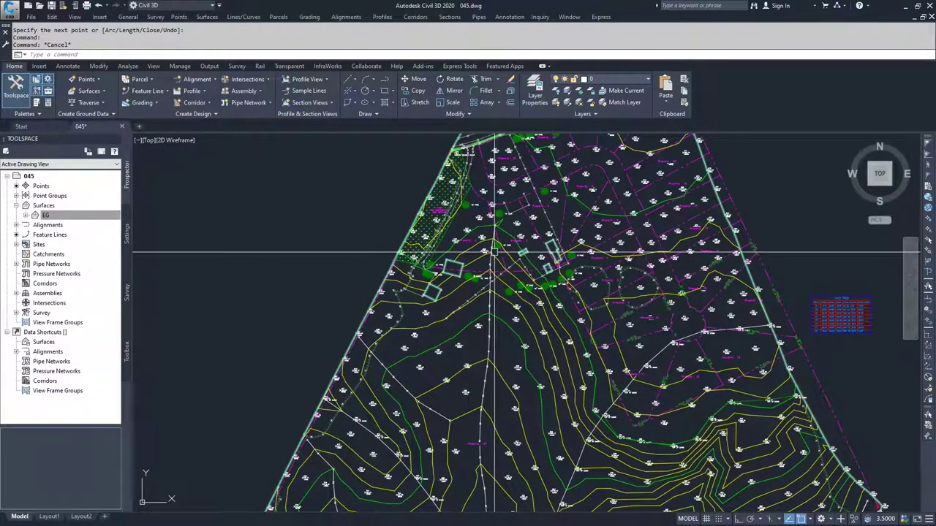
pyautogui.scroll(5, 372, 236)
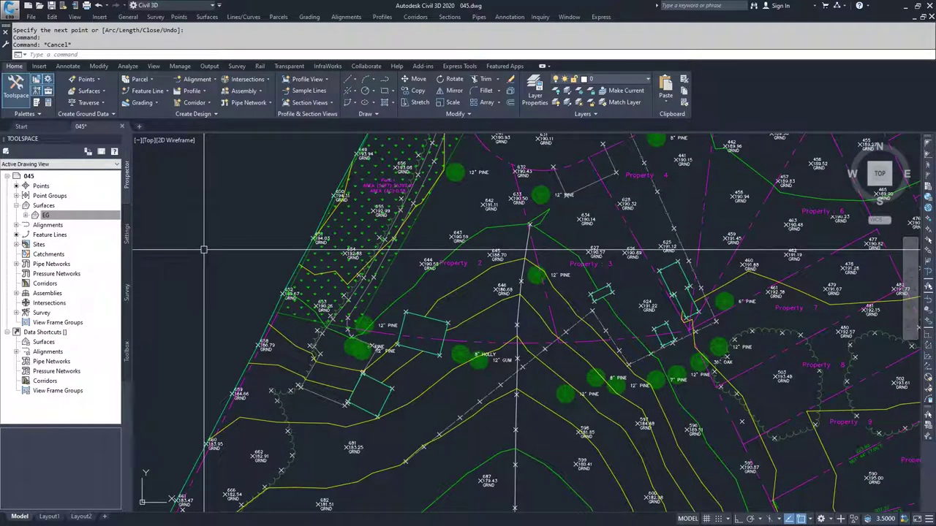
pyautogui.press('Return')
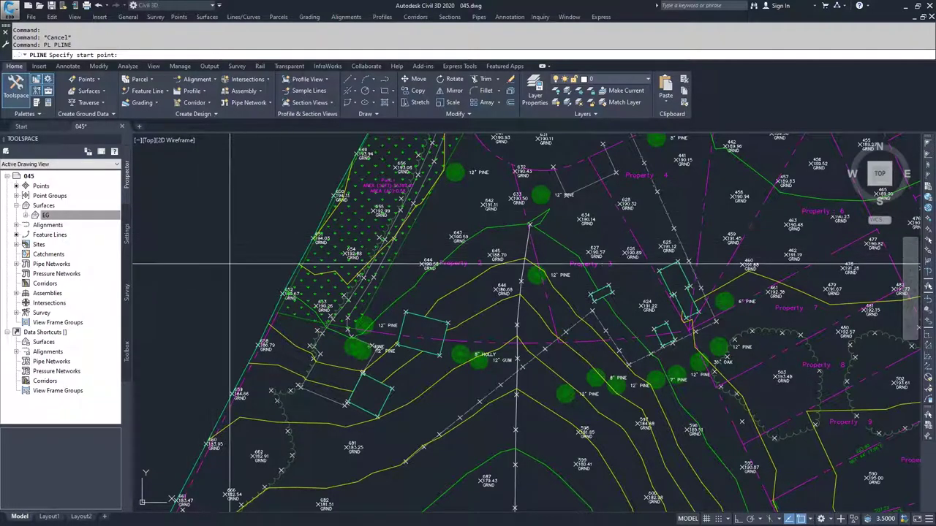
pyautogui.click(290, 318)
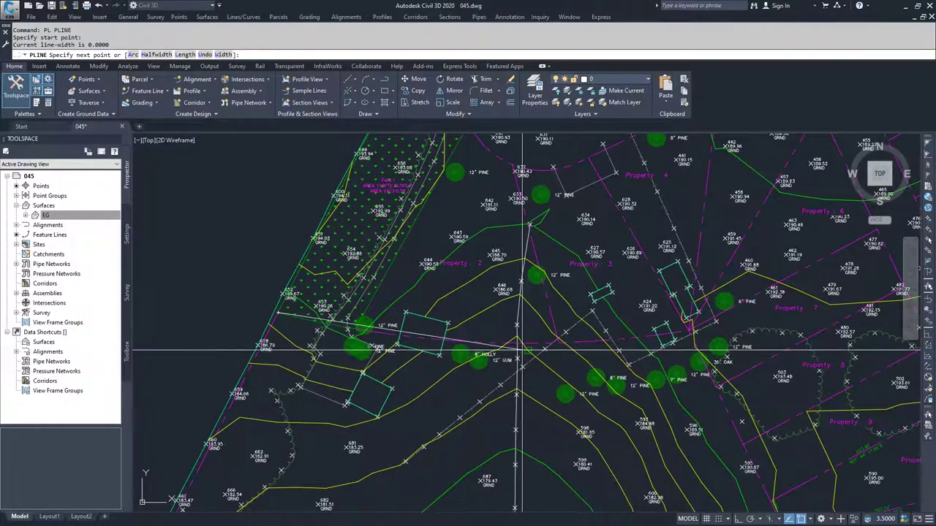
pyautogui.scroll(4, 686, 347)
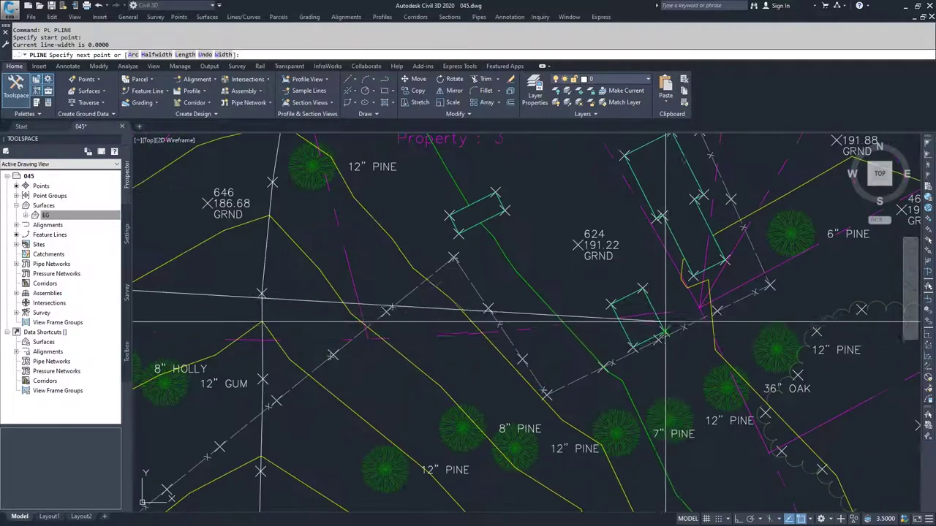
pyautogui.click(700, 309)
pyautogui.scroll(-2, 669, 313)
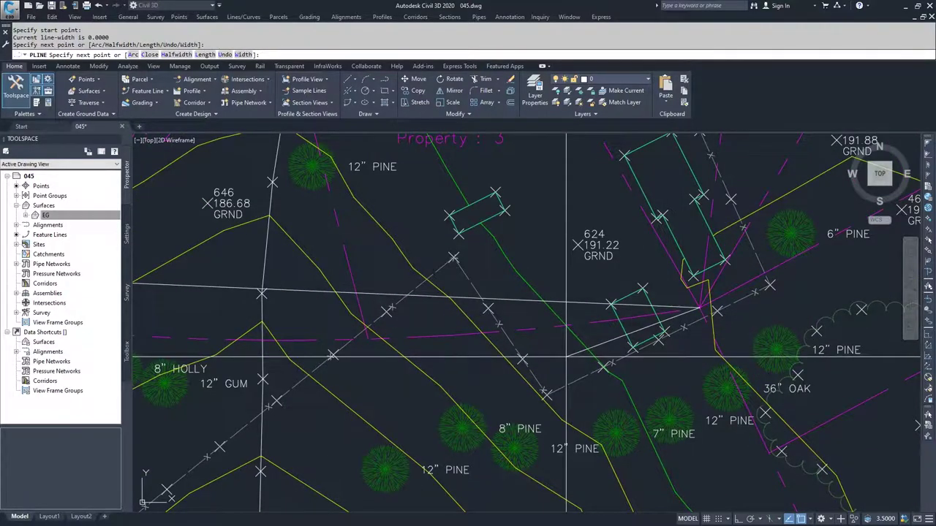
pyautogui.press('Return')
# Step: Convert the polyline segment to an arc matching the curved rear lot line of Properties 2 and 3, snapping its midpoint perpendicular to that line
pyautogui.scroll(-1, 374, 269)
pyautogui.scroll(-2, 373, 270)
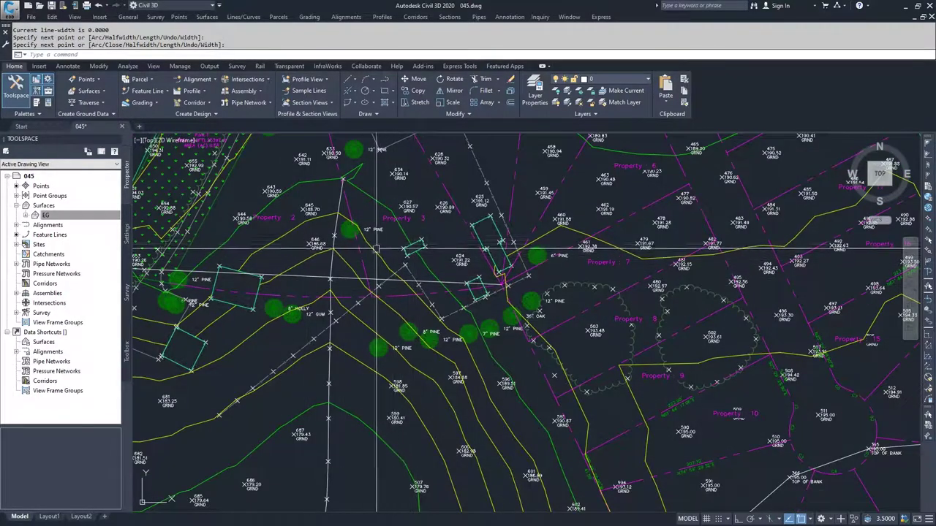
pyautogui.moveTo(363, 215); pyautogui.dragTo(428, 299, button='middle')
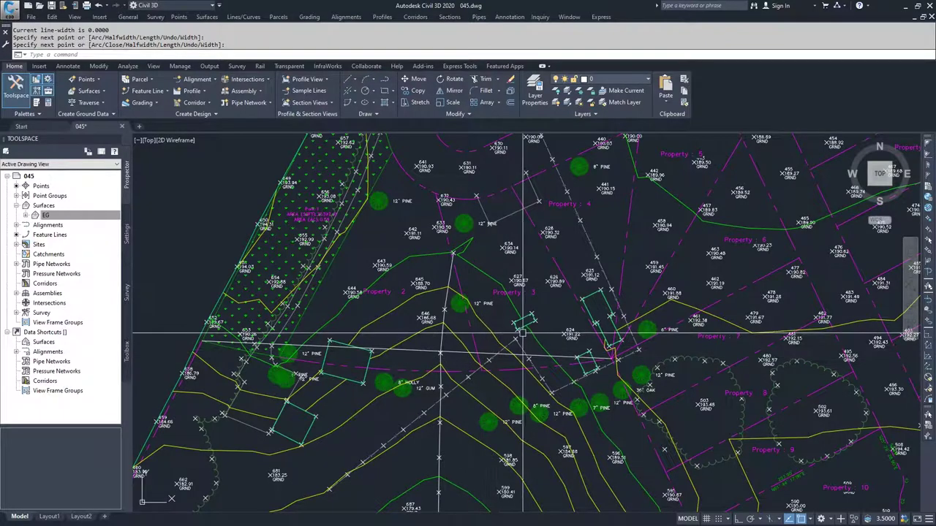
pyautogui.press('Return')
pyautogui.click(404, 350)
pyautogui.click(407, 350)
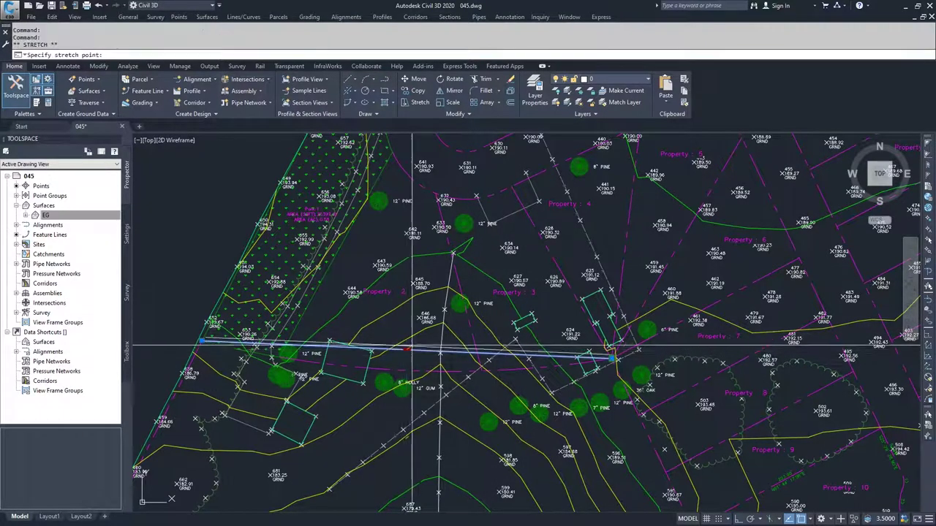
pyautogui.press('ctrl')
pyautogui.press('ctrl')
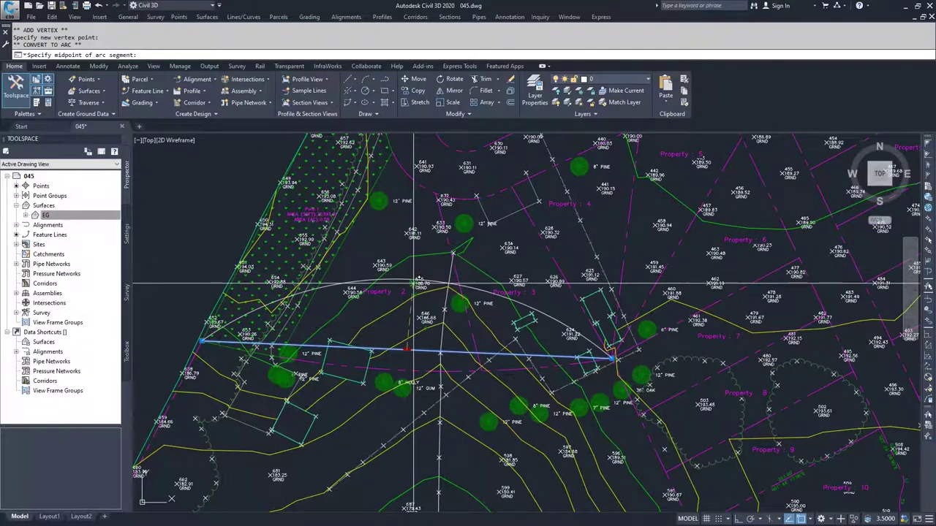
pyautogui.scroll(4, 414, 282)
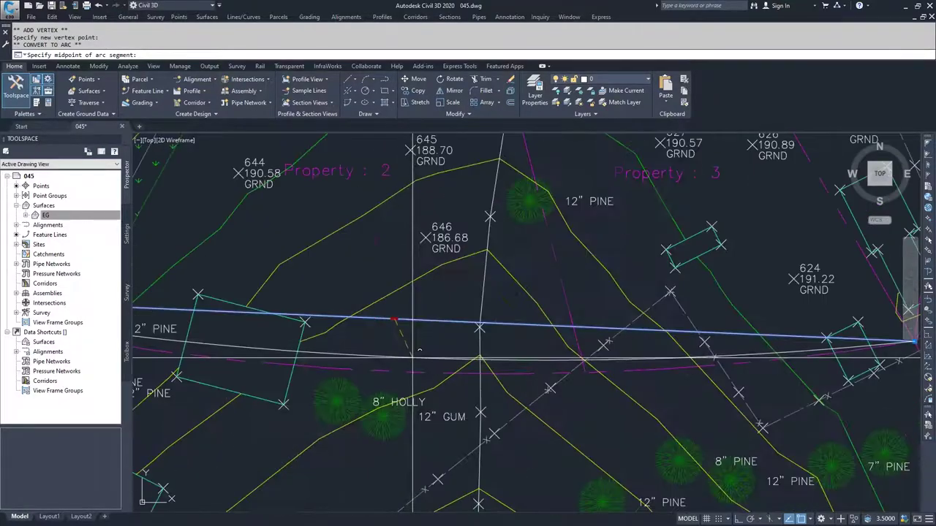
pyautogui.keyDown('shift'); pyautogui.rightClick(413, 358); pyautogui.keyUp('shift')
pyautogui.click(439, 292)
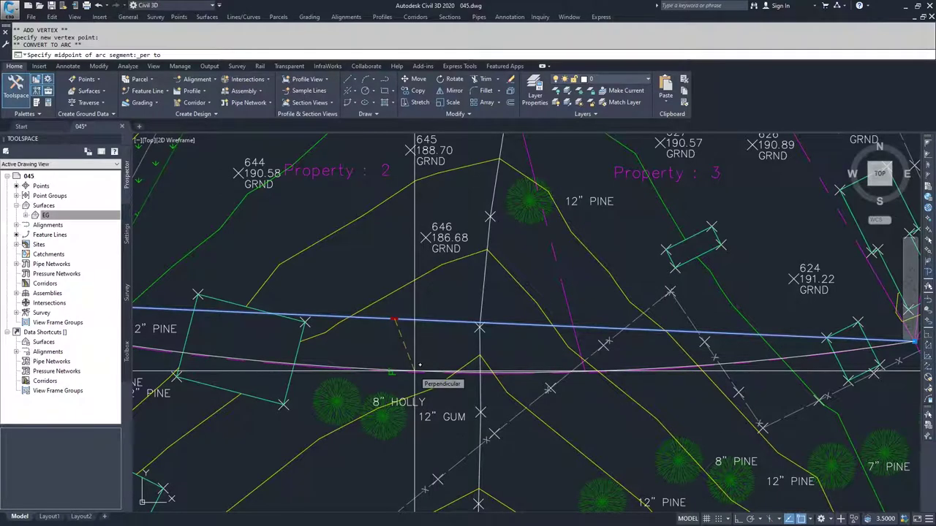
pyautogui.press('Escape')
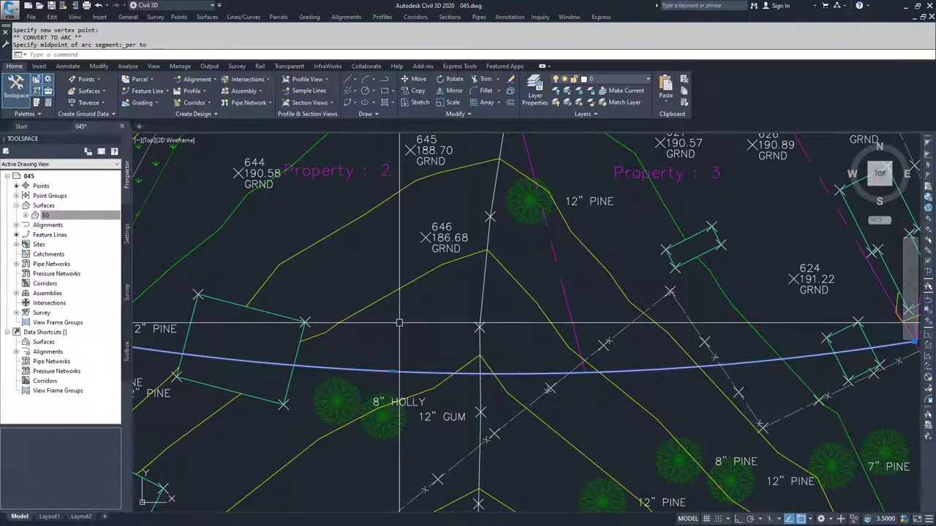
# Step: Convert the arc polyline to a feature line with naming enabled and the Basic Feature Line style, leaving elevations unassigned
pyautogui.scroll(-3, 386, 354)
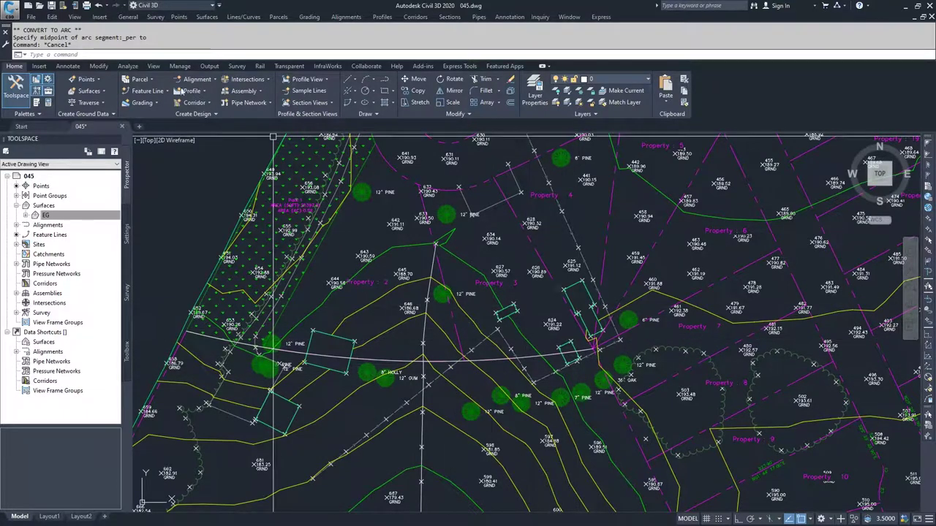
pyautogui.click(152, 93)
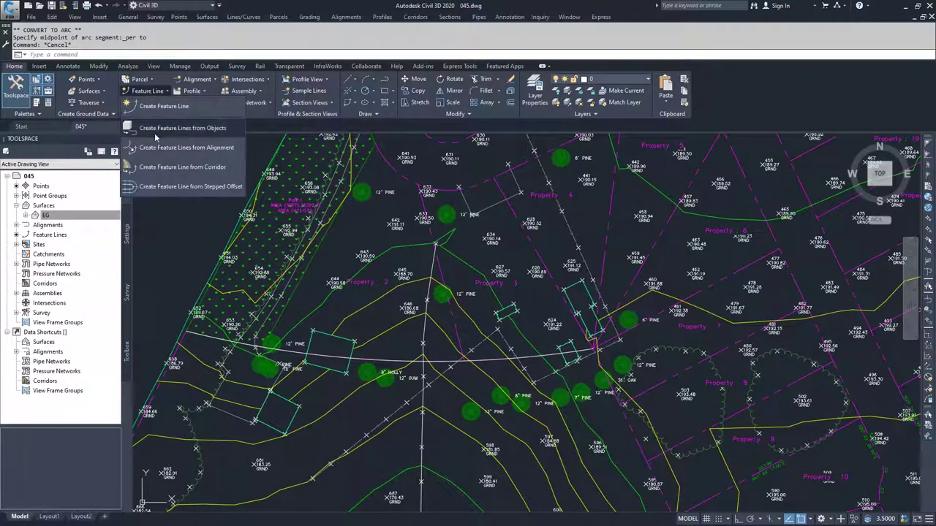
pyautogui.click(159, 130)
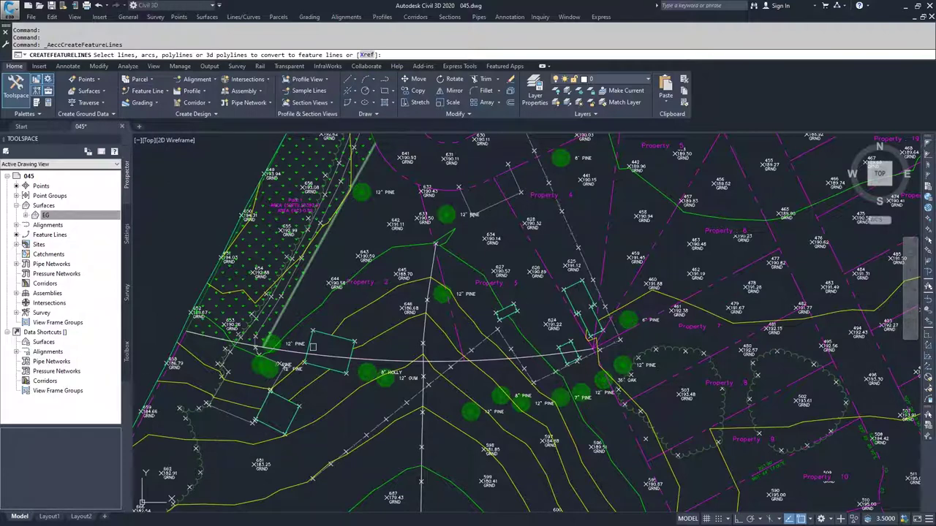
pyautogui.click(375, 357)
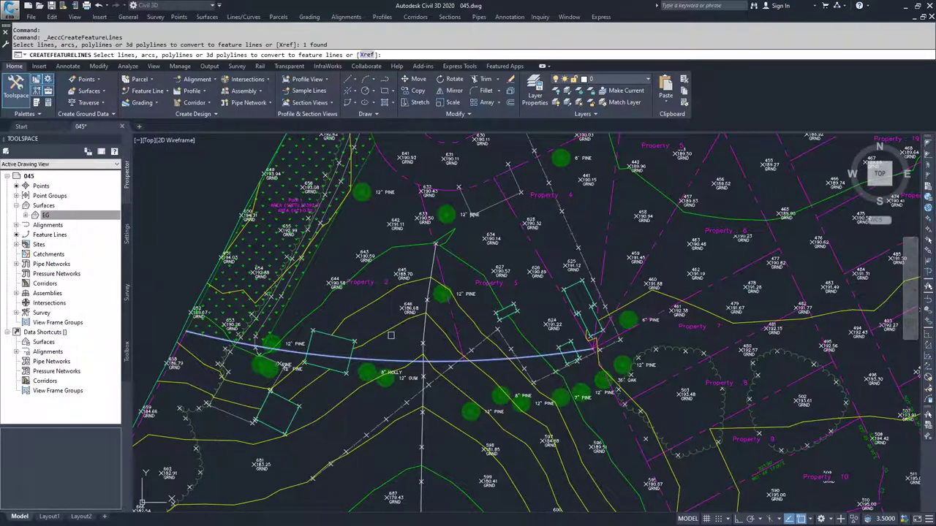
pyautogui.press('Return')
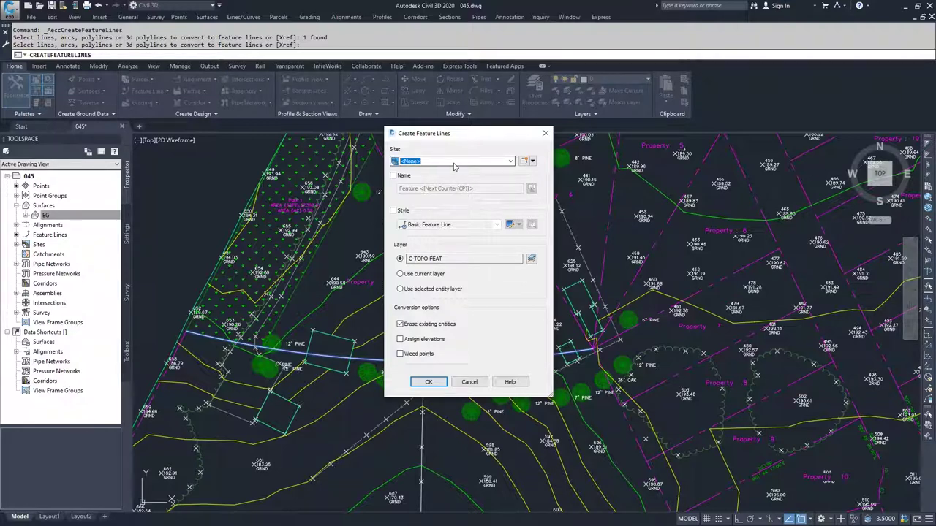
pyautogui.click(394, 175)
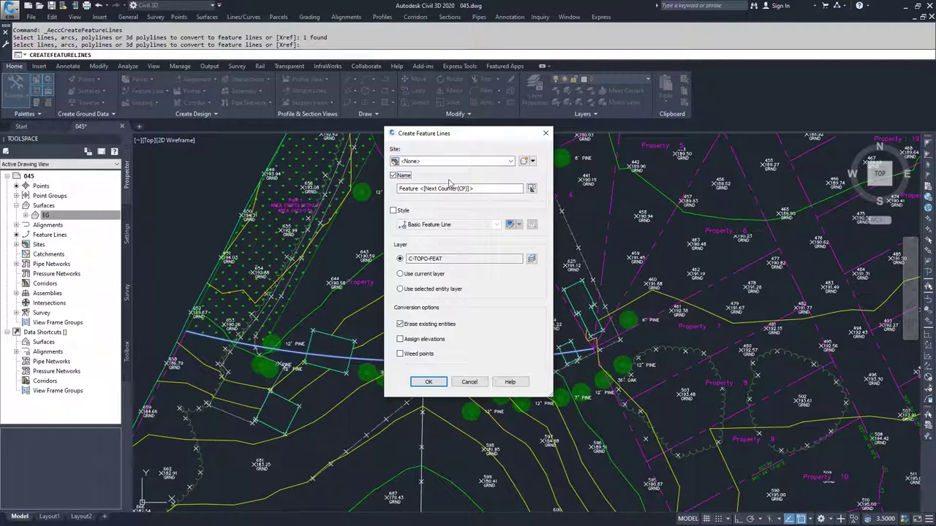
pyautogui.click(392, 211)
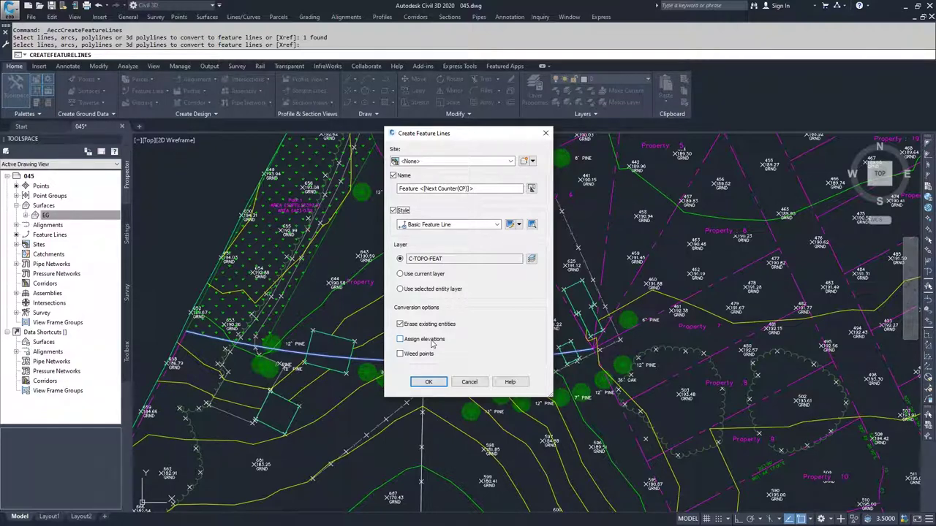
pyautogui.click(430, 382)
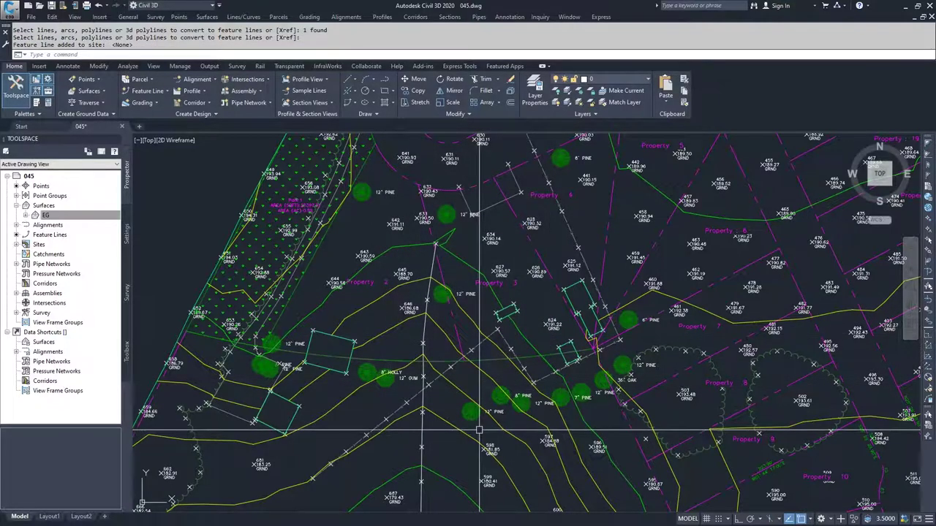
# Step: Select the new curved feature line to inspect it and clear the selection
pyautogui.press('Escape')
pyautogui.click(484, 361)
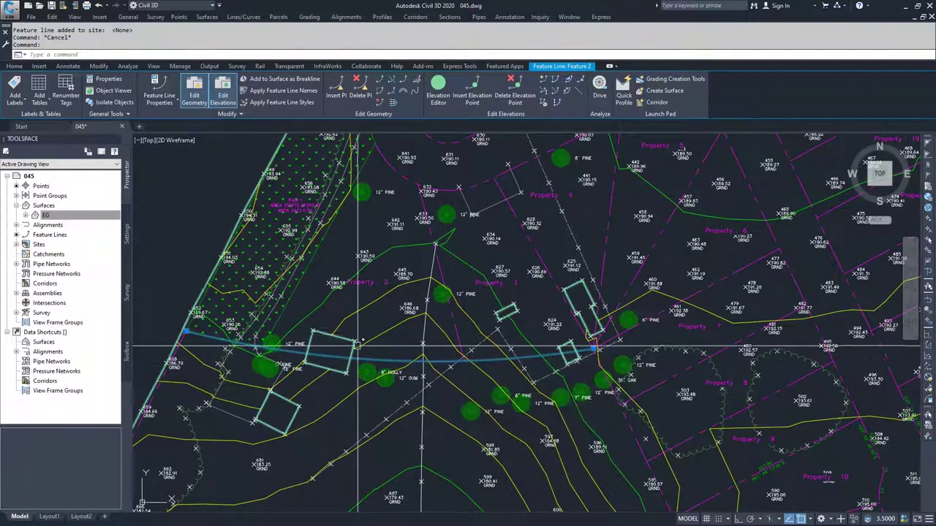
pyautogui.press('Escape')
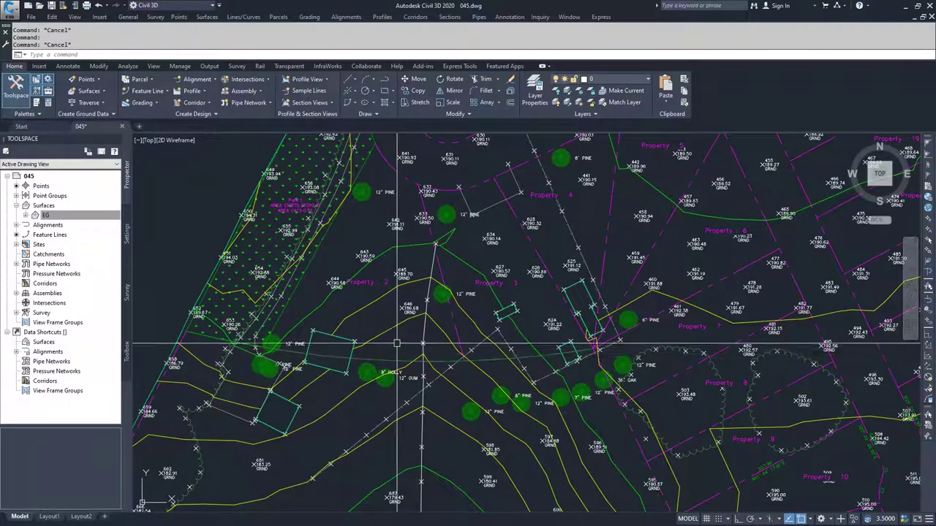